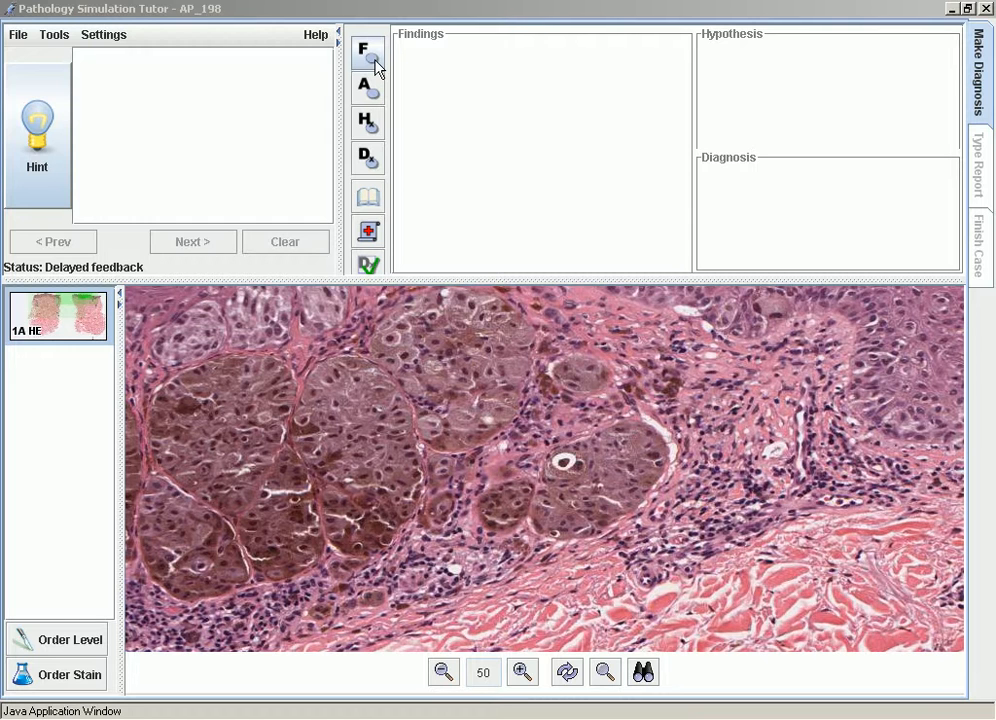
Mark a spot just below the large pigmented nests on the slide and record the architectural finding "Melanocytes invade reticular dermis"
left_click(374, 62)
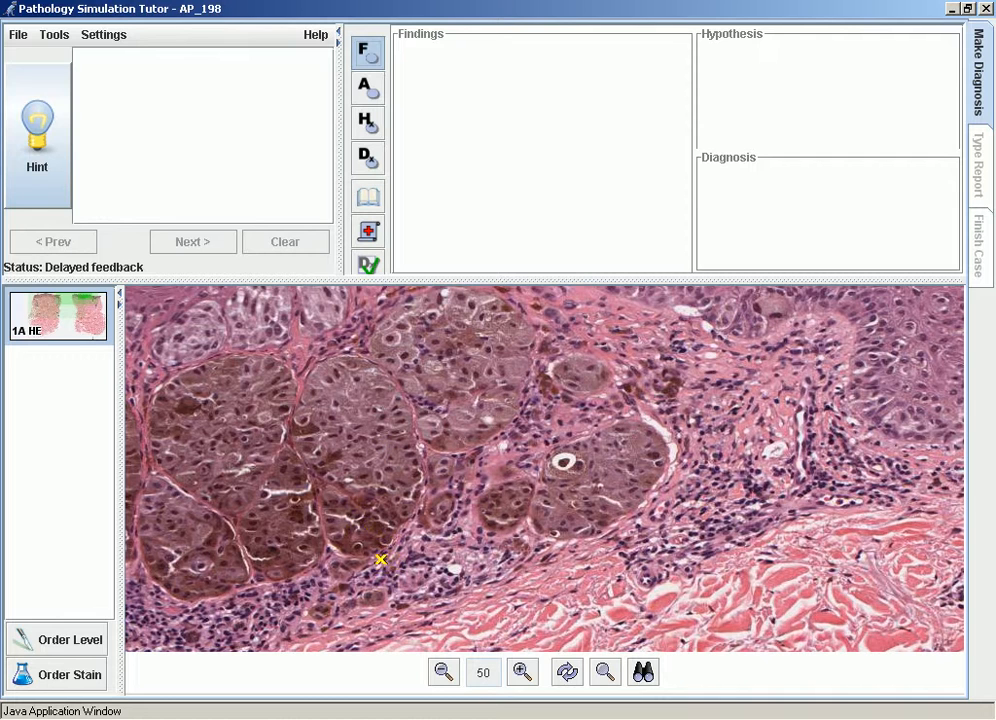
left_click(373, 598)
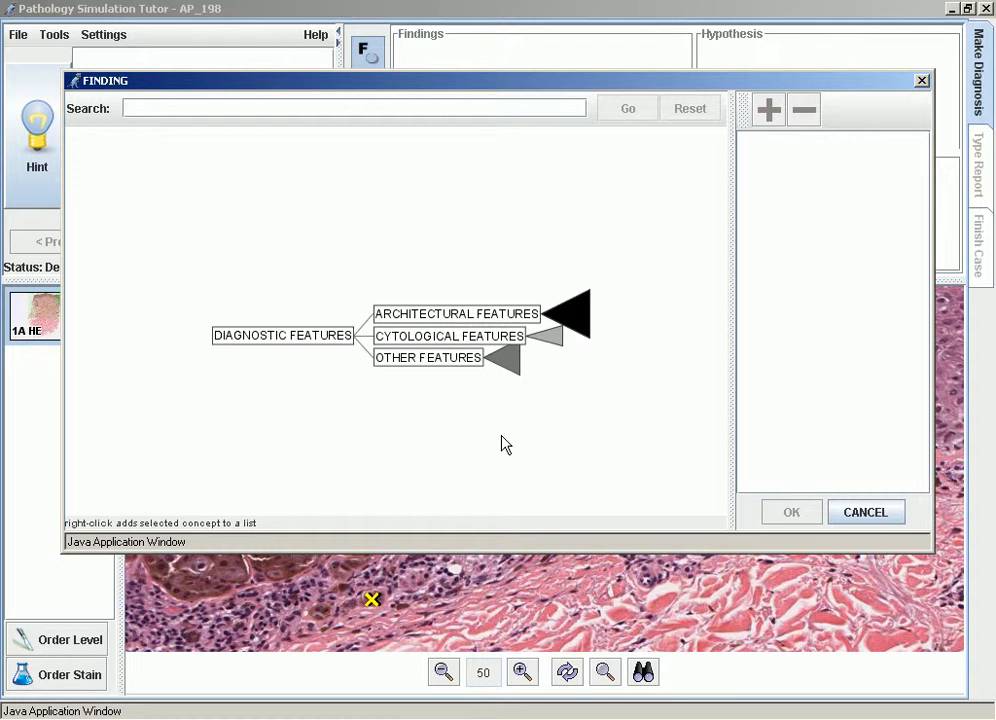
left_click(443, 337)
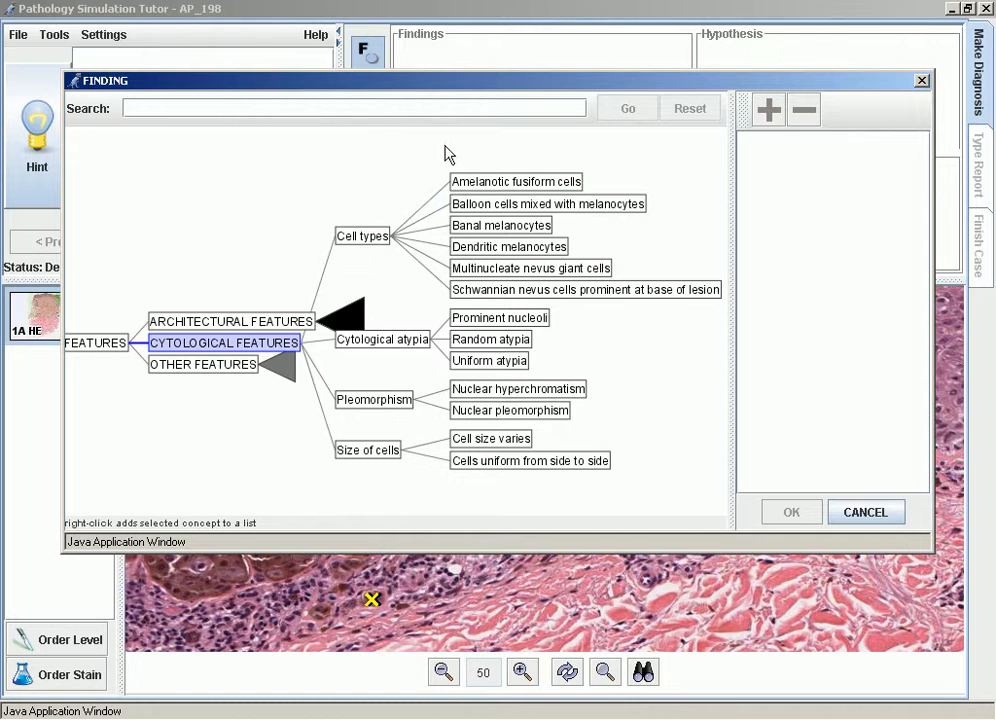
left_click(243, 326)
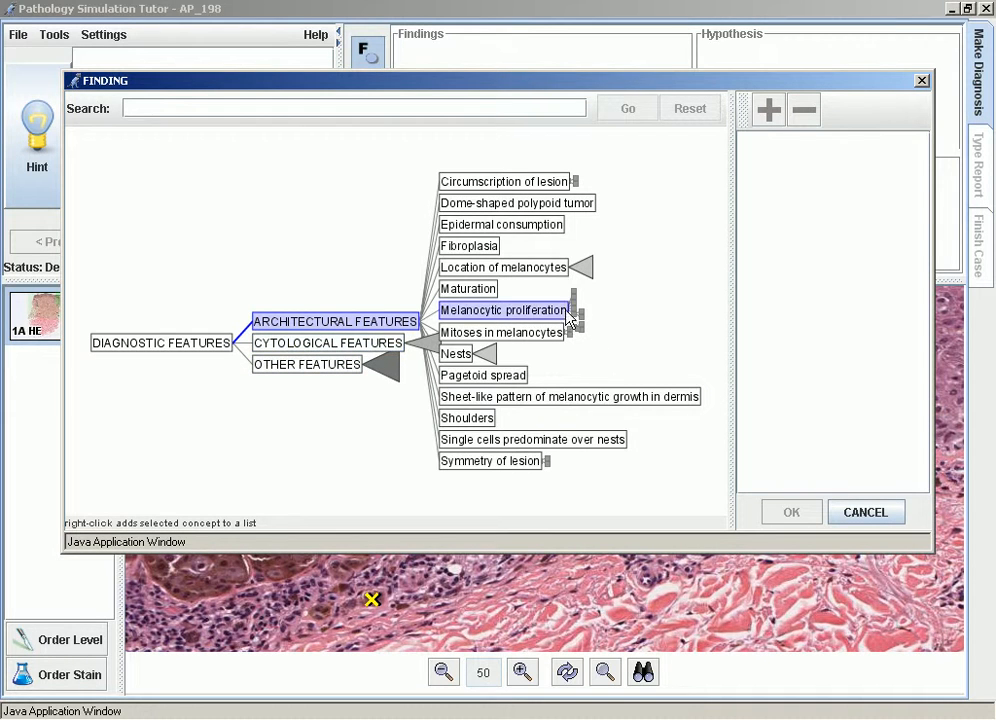
left_click(526, 311)
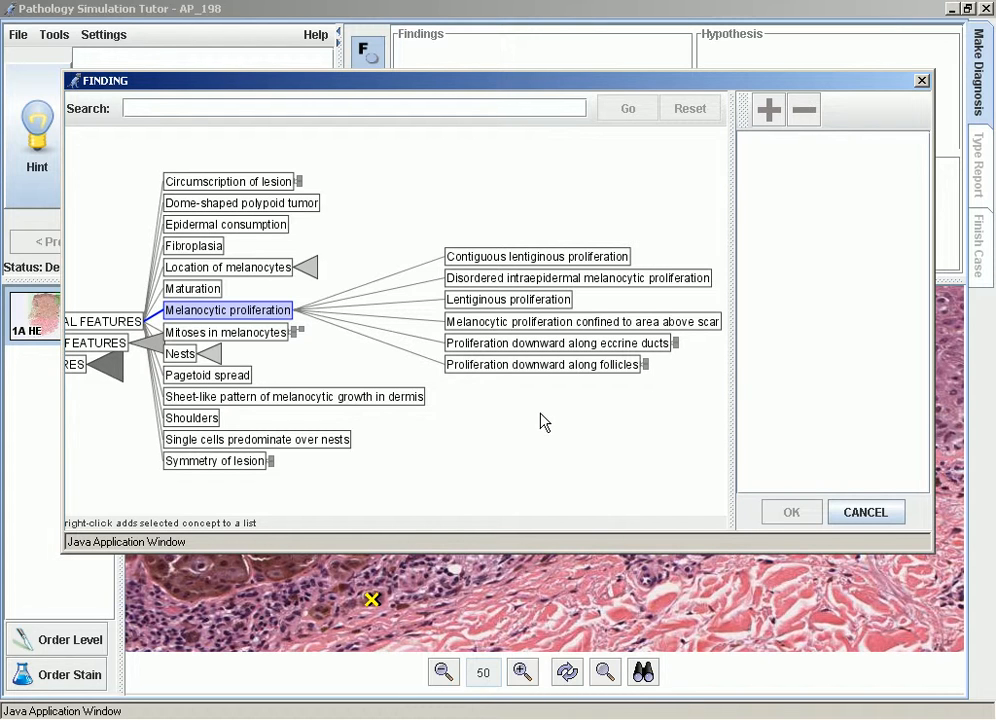
left_click(268, 271)
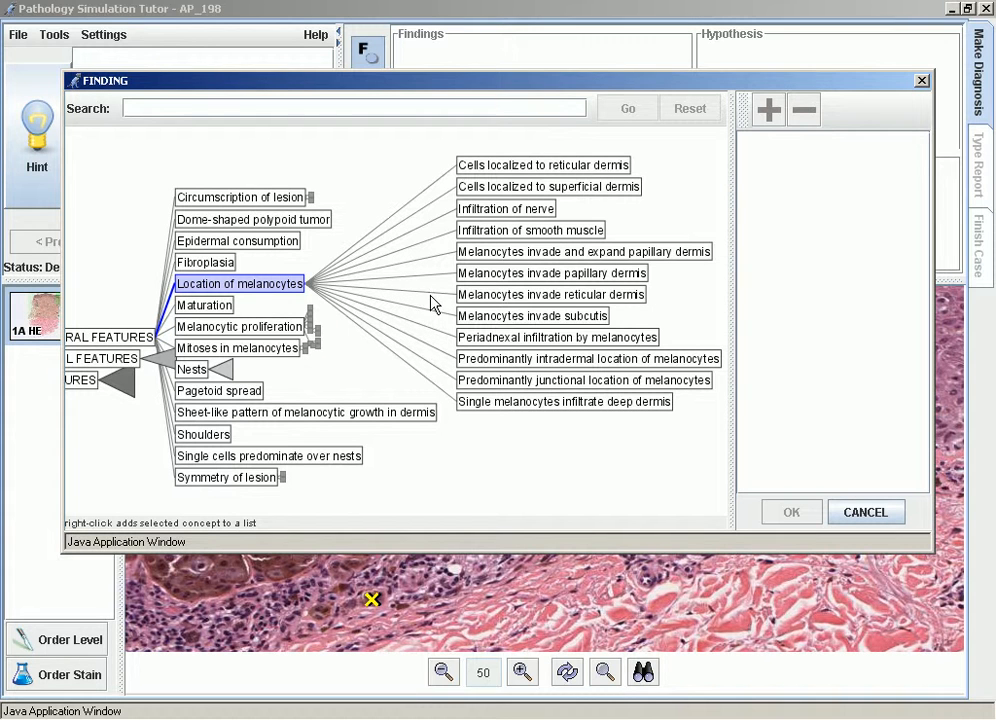
left_click(476, 296)
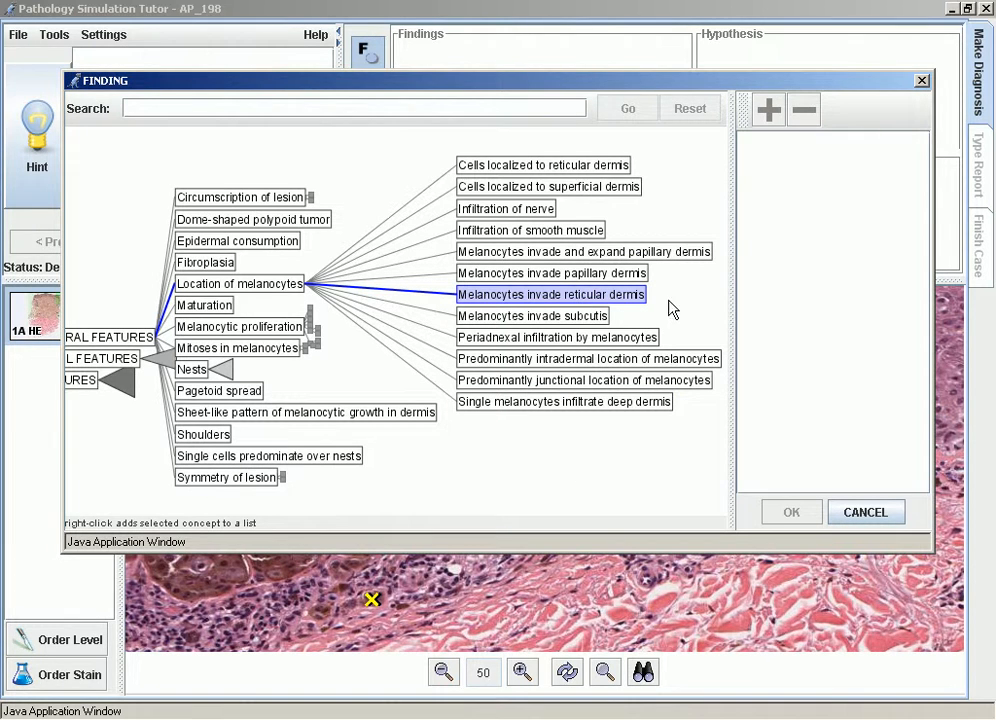
left_click(768, 107)
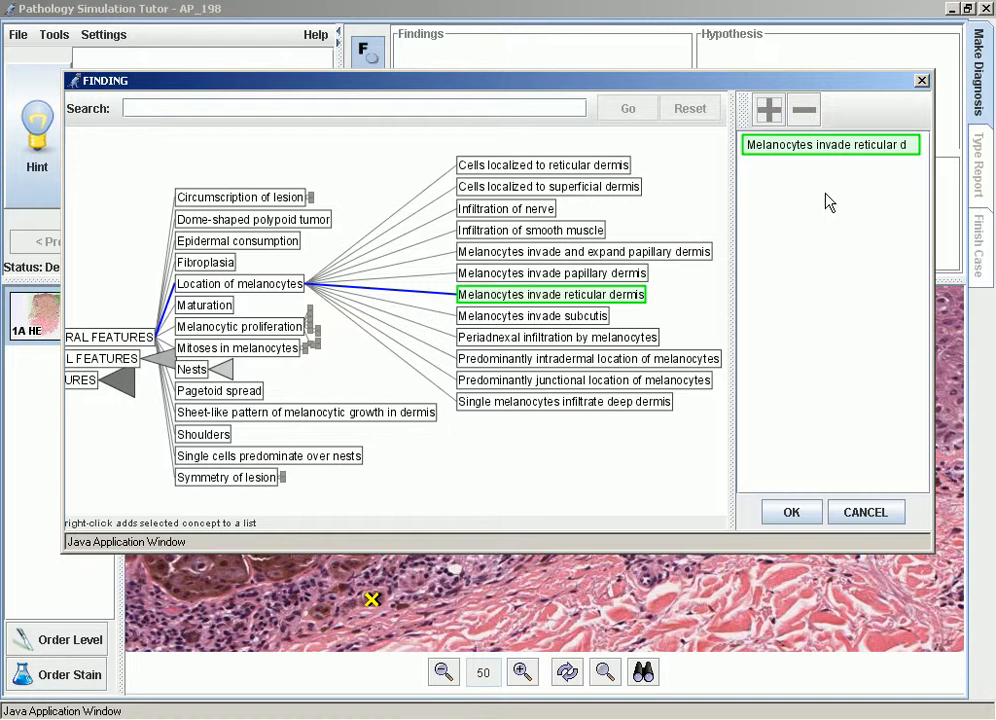
left_click(789, 513)
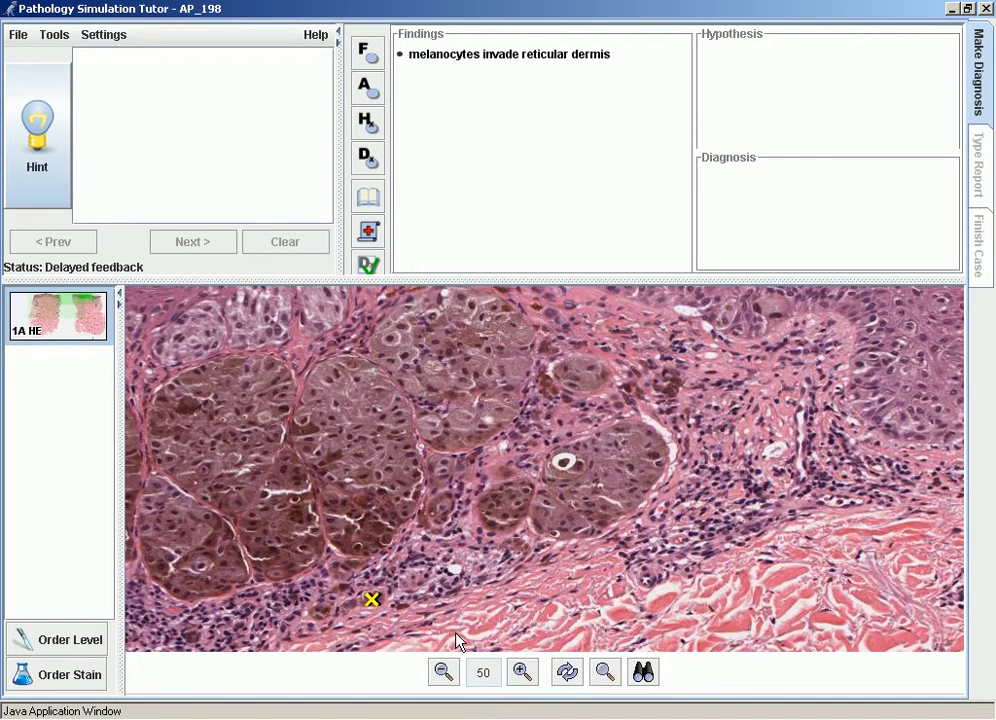
Mark a new finding spot in the upper epidermis, beside the pigmented nests, and select the architectural feature "Pagetoid spread" for it
left_click(443, 672)
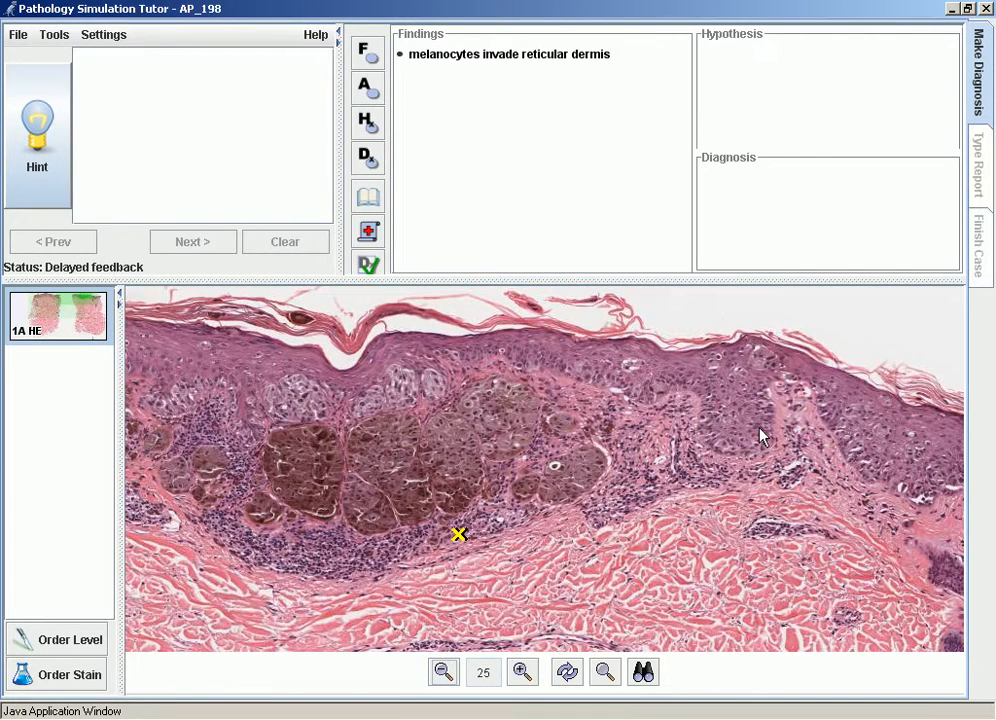
left_click_drag(760, 436, 636, 443)
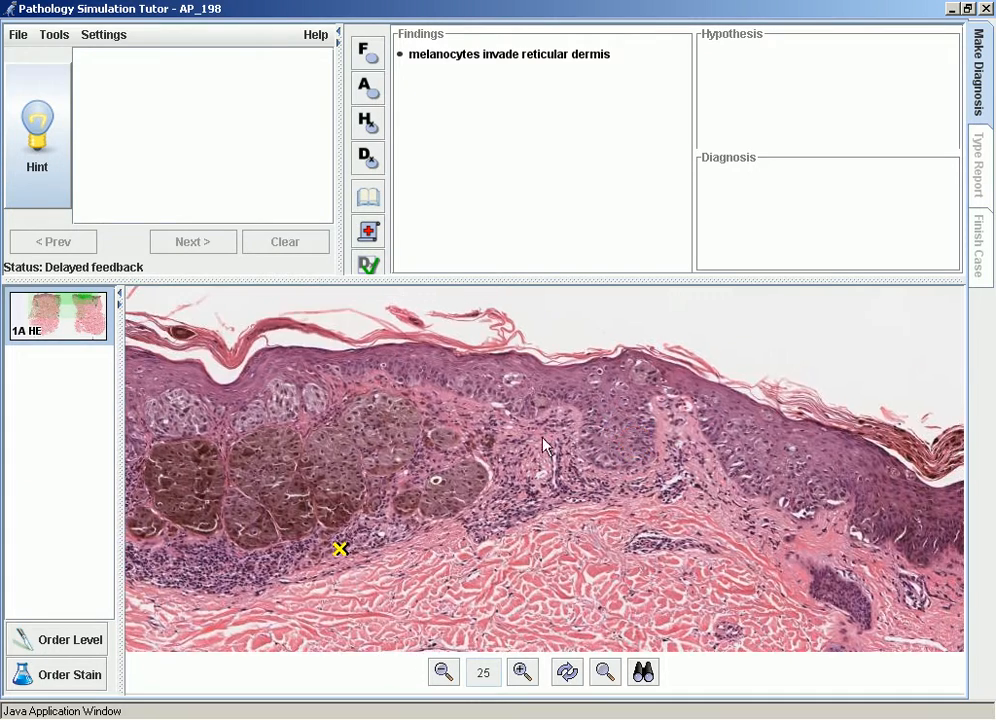
double_click(548, 468)
left_click_drag(527, 358, 518, 402)
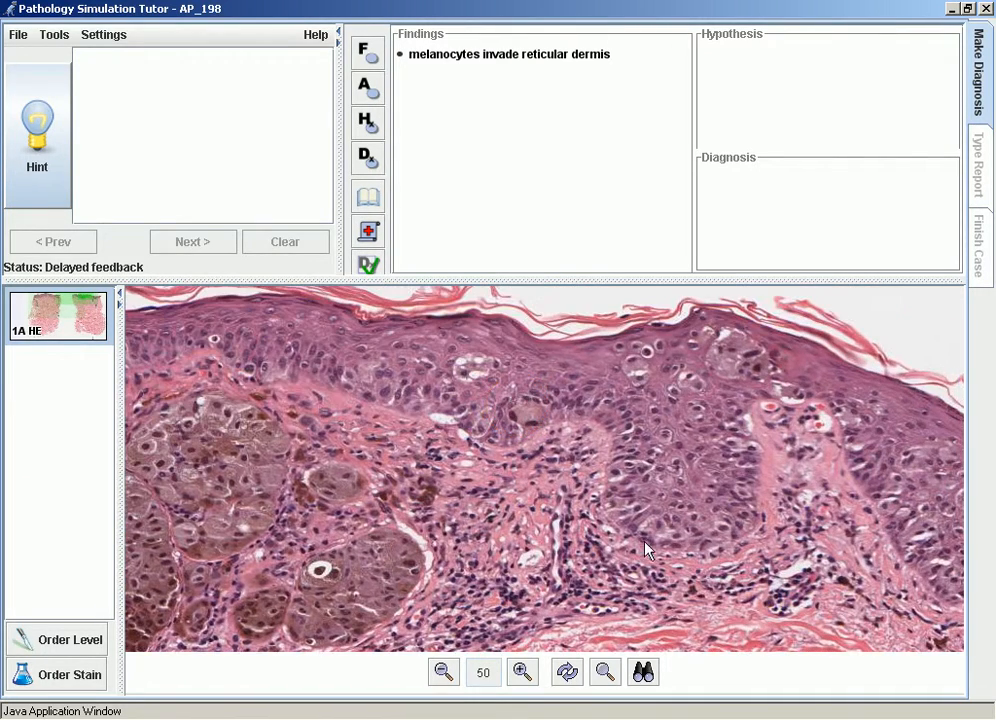
left_click(369, 59)
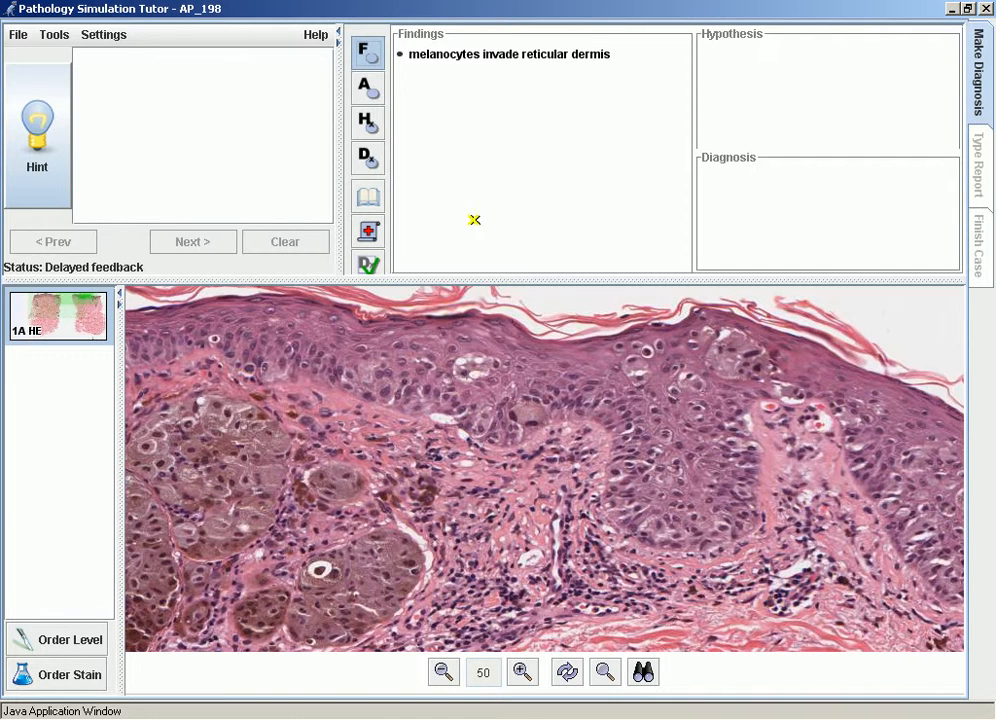
left_click(637, 371)
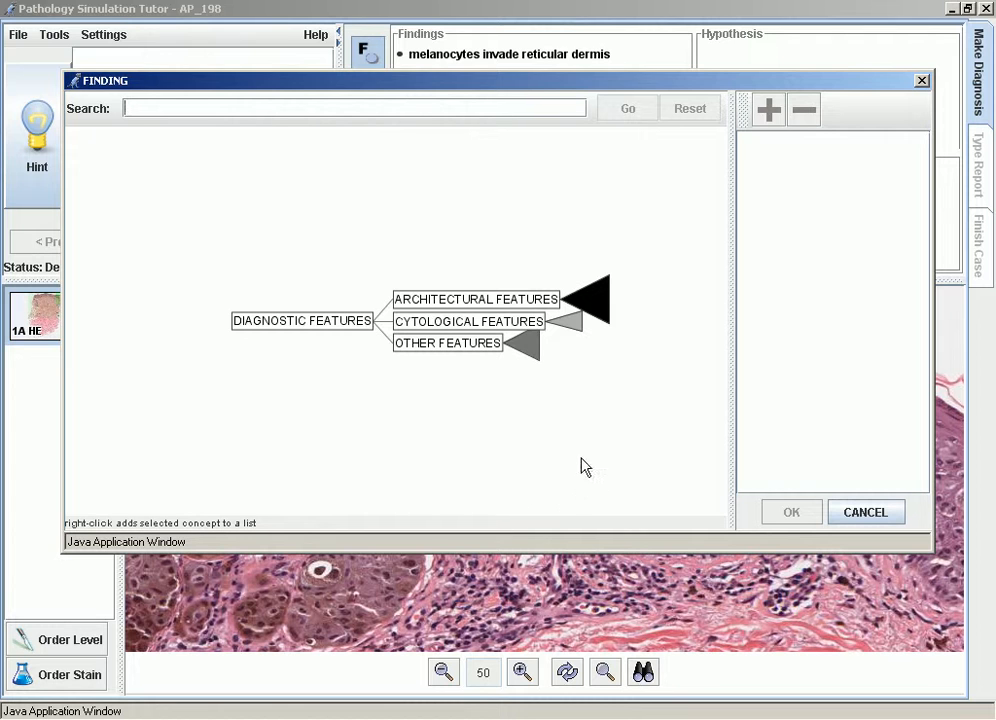
left_click(474, 301)
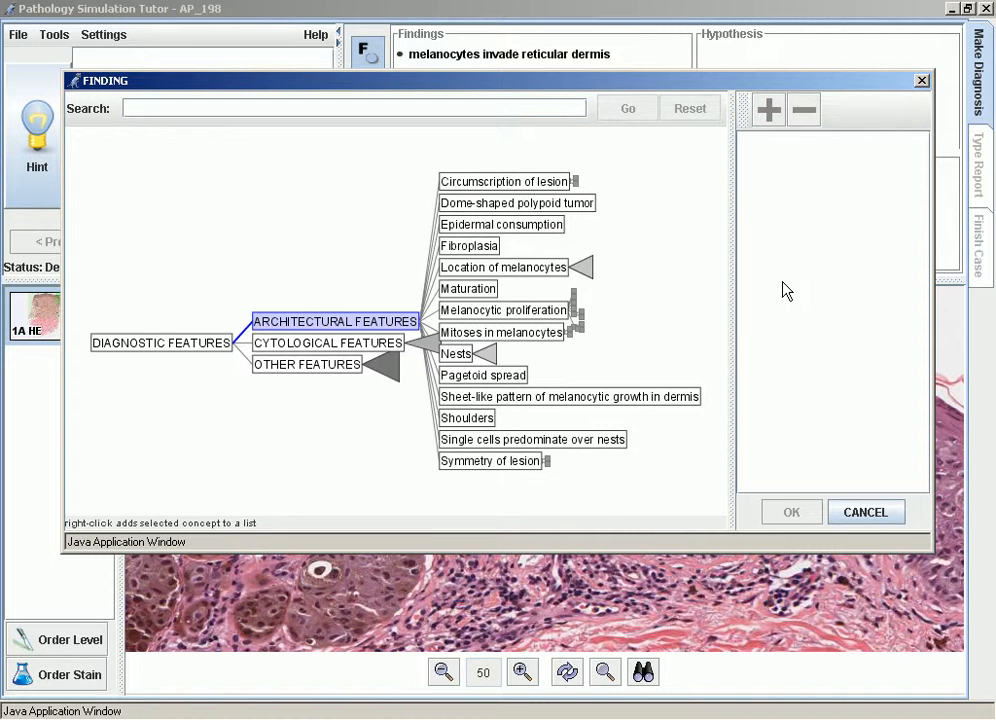
left_click(496, 376)
right_click(508, 380)
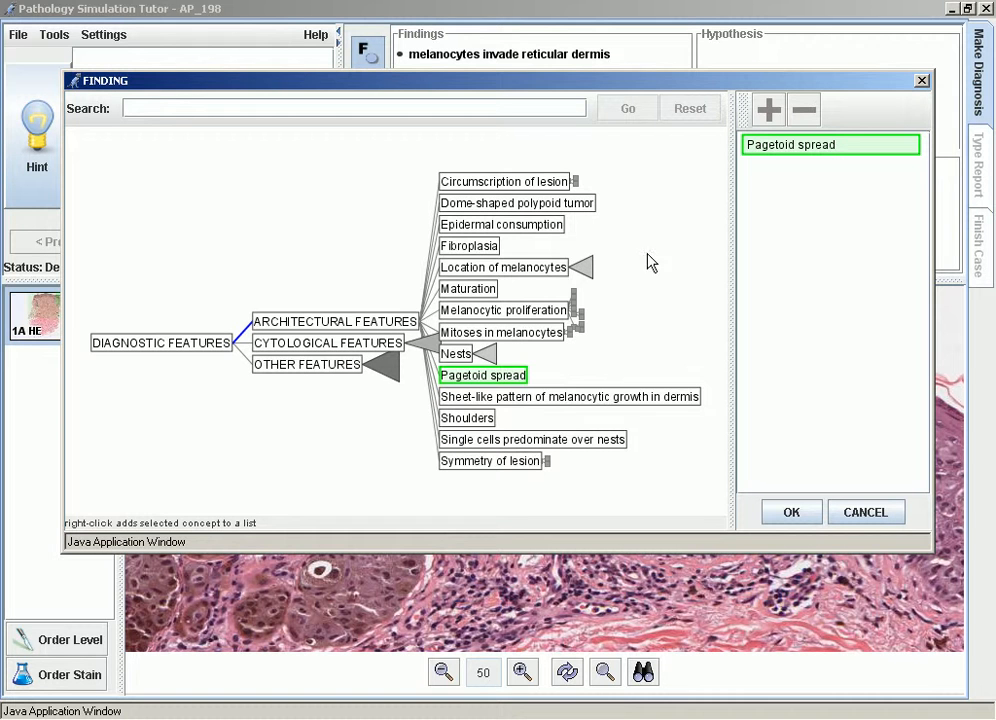
Add "Poorly-circumscribed lesion" from the lesion circumscription features to the same spot and accept the selected findings
left_click(538, 182)
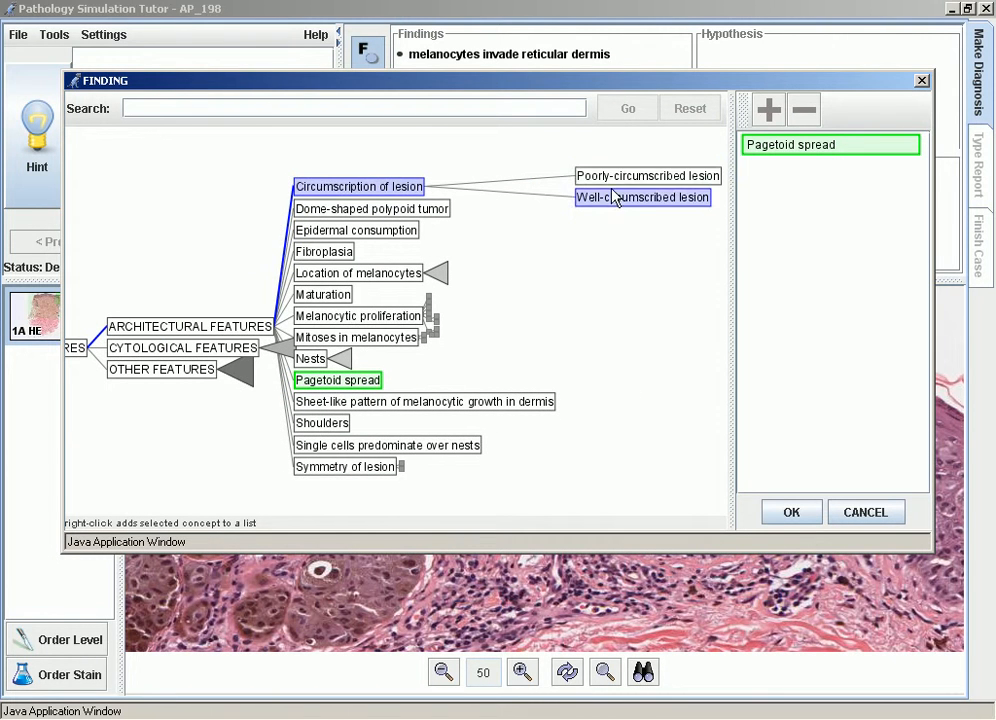
right_click(588, 176)
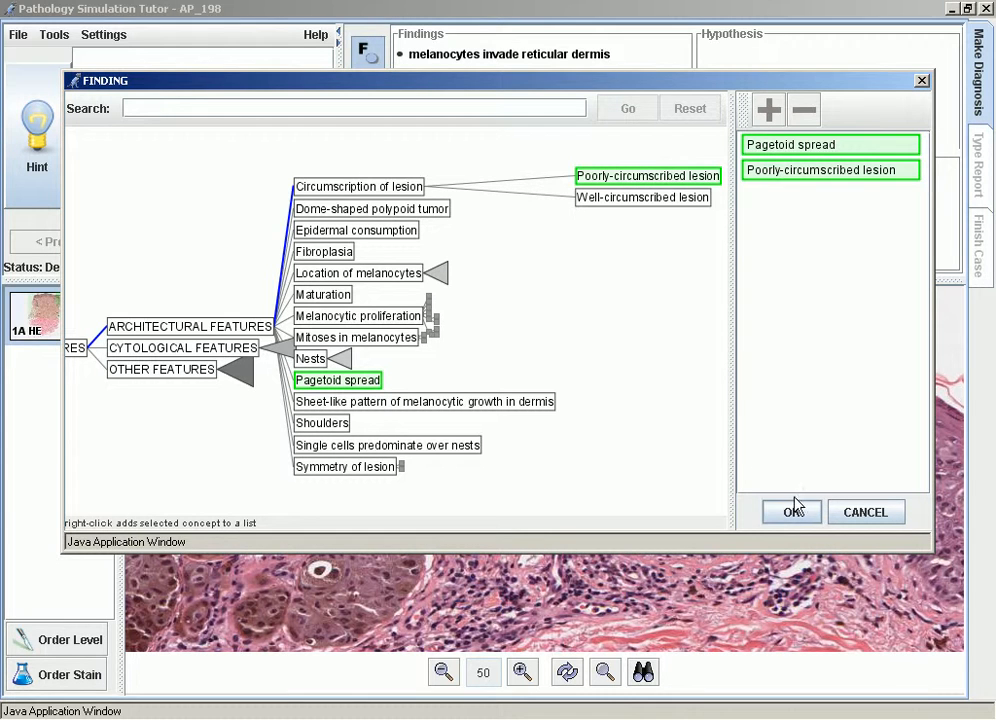
left_click(795, 511)
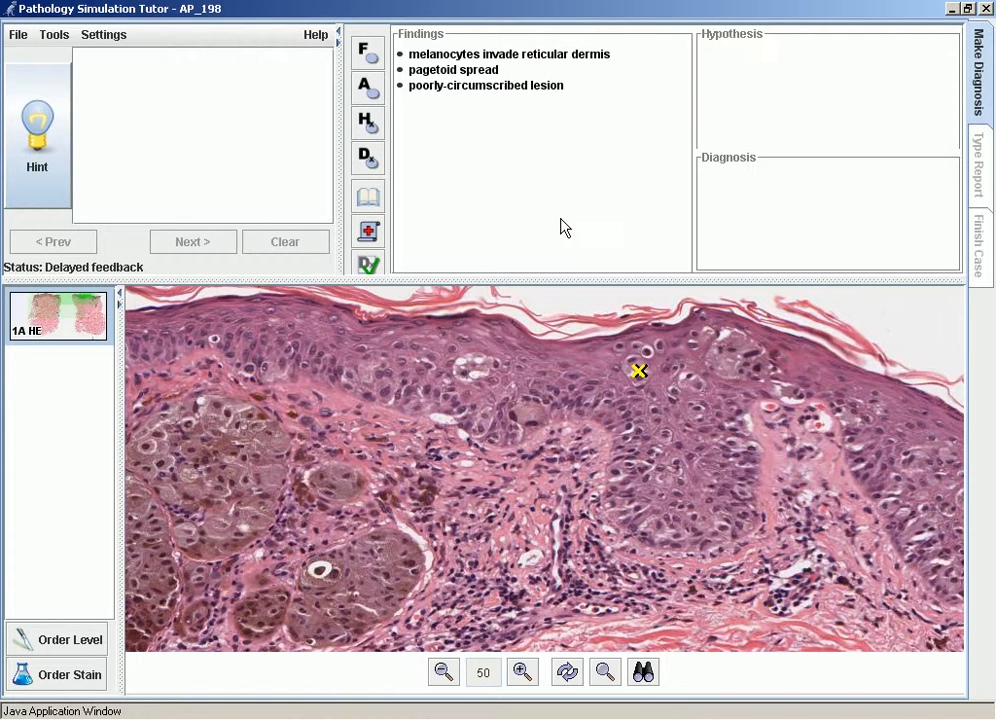
Describe the quantity of the pagetoid spread finding as "Minimal"
right_click(455, 79)
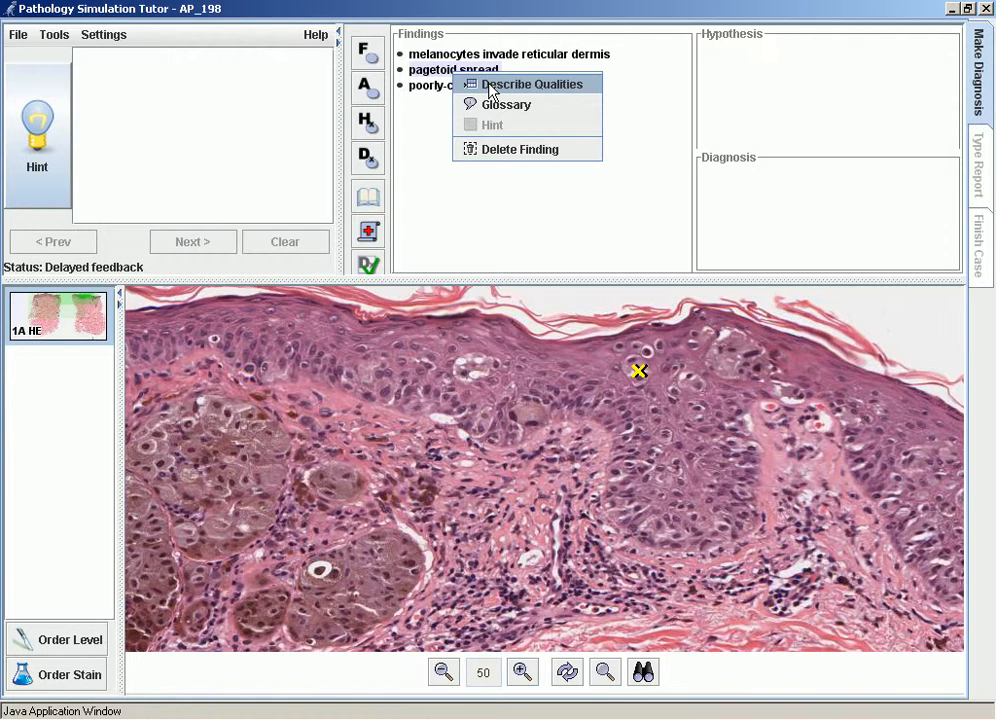
left_click(490, 86)
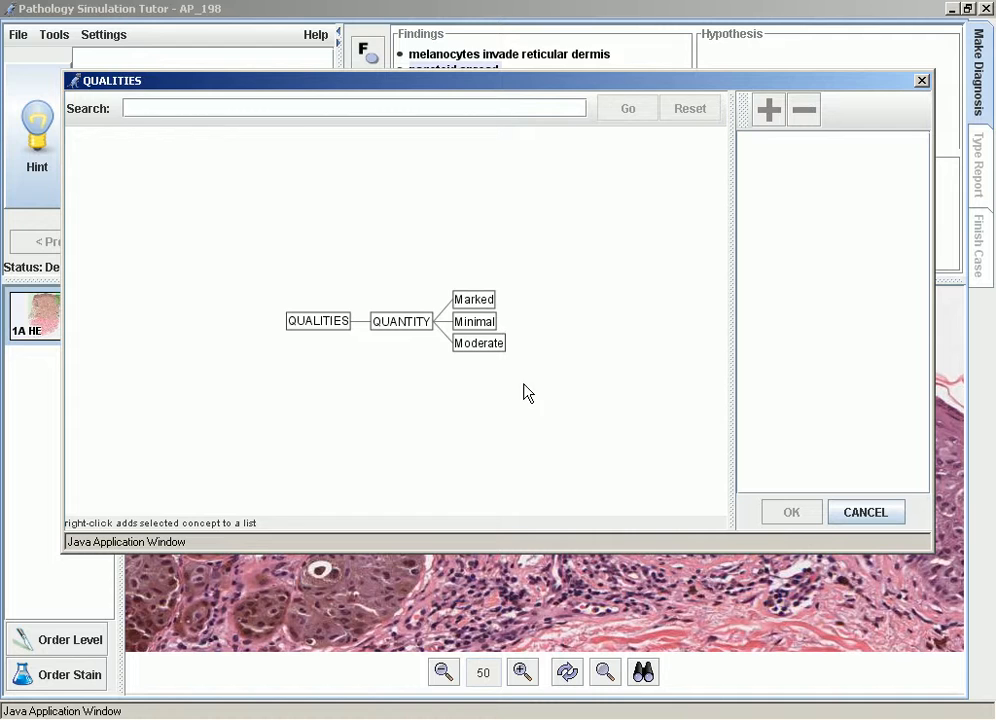
left_click(481, 327)
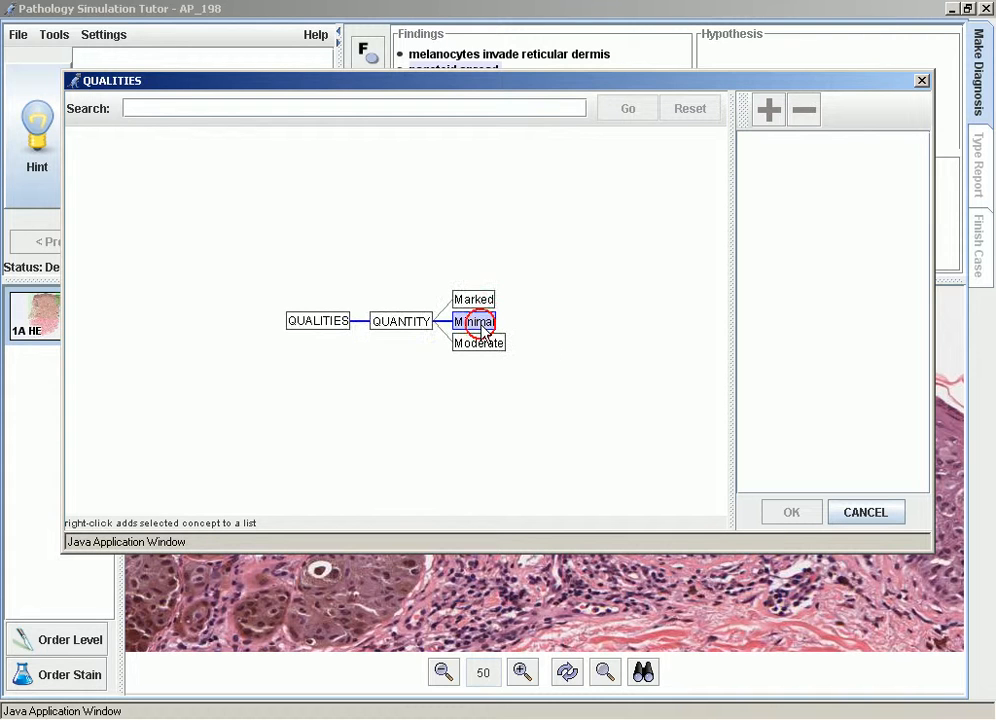
left_click(773, 100)
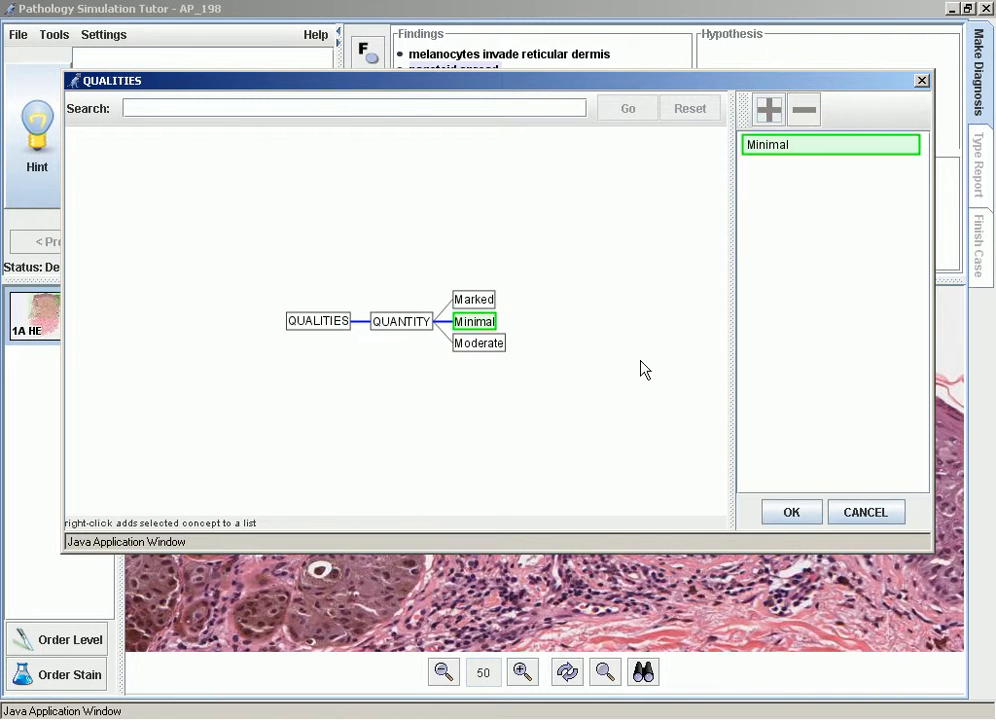
left_click(792, 513)
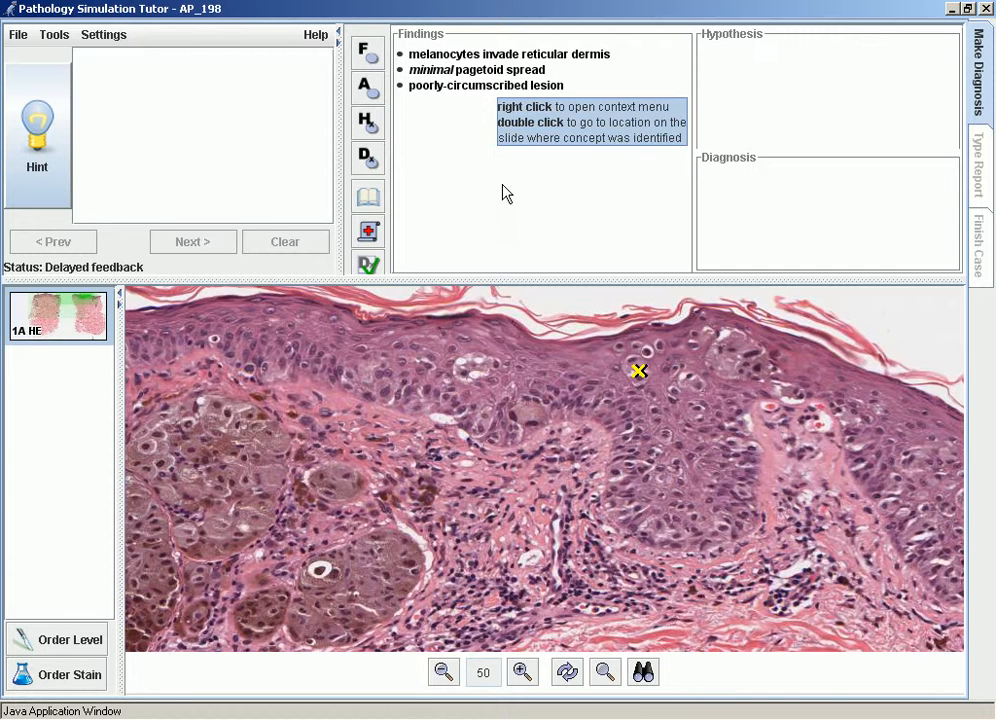
Look up the glossary definition of pagetoid spread, view its example image enlarged, and close the entry
right_click(482, 70)
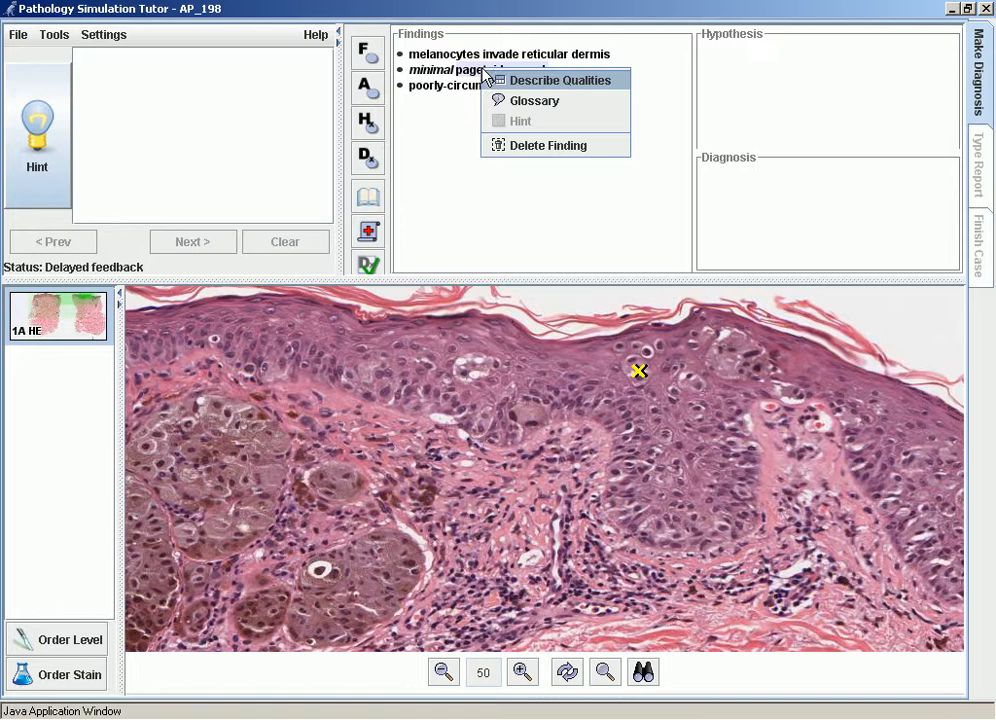
left_click(536, 104)
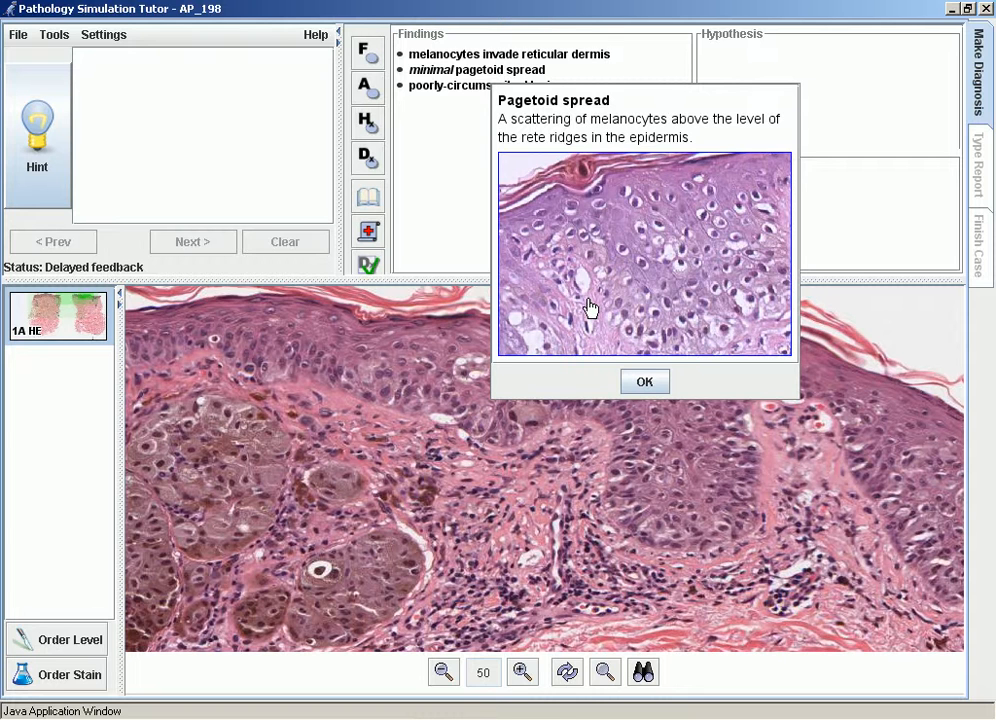
left_click(636, 254)
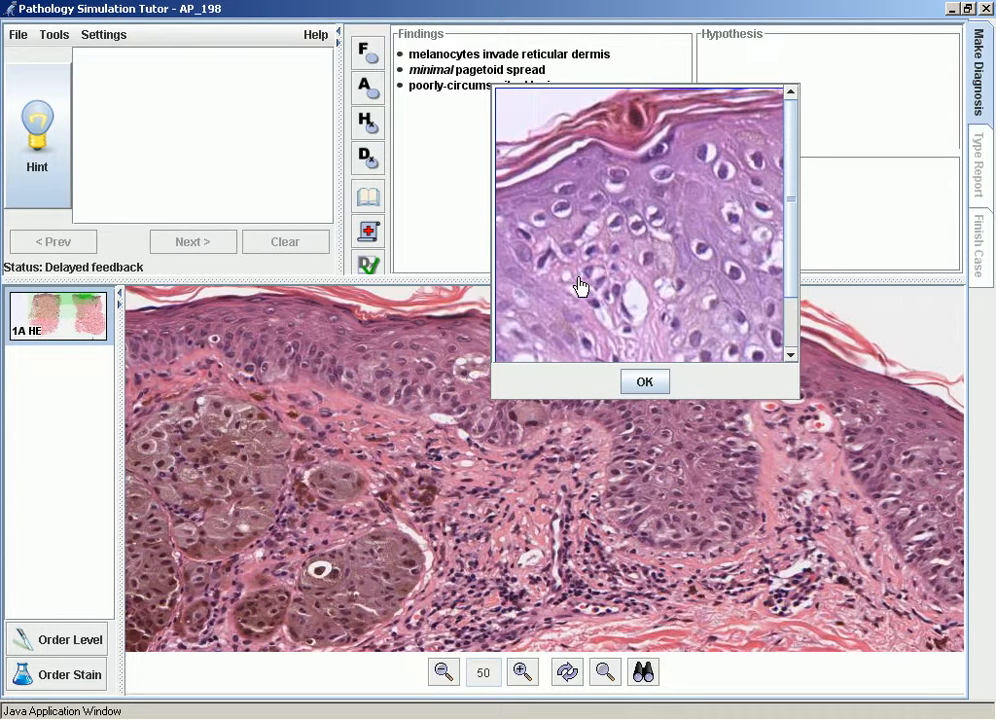
left_click(625, 256)
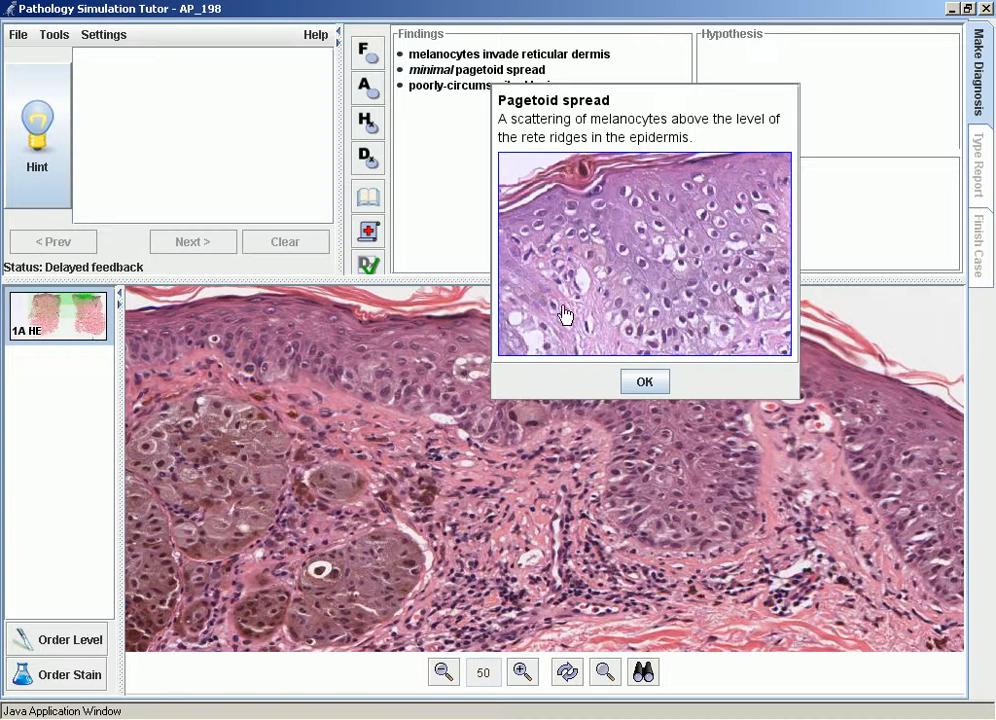
left_click(640, 383)
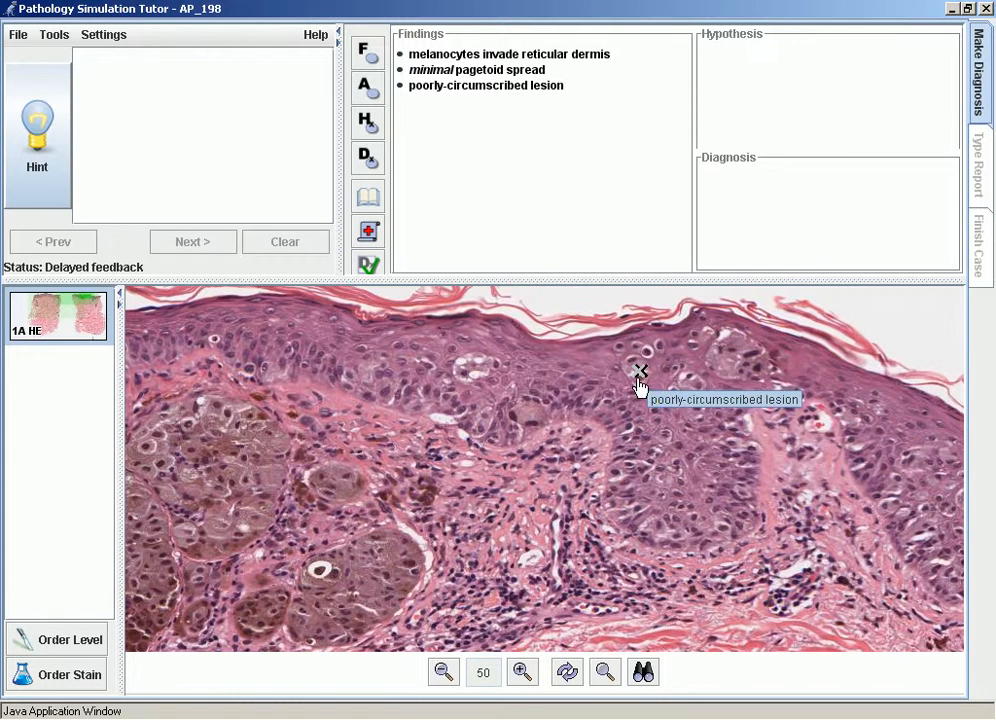